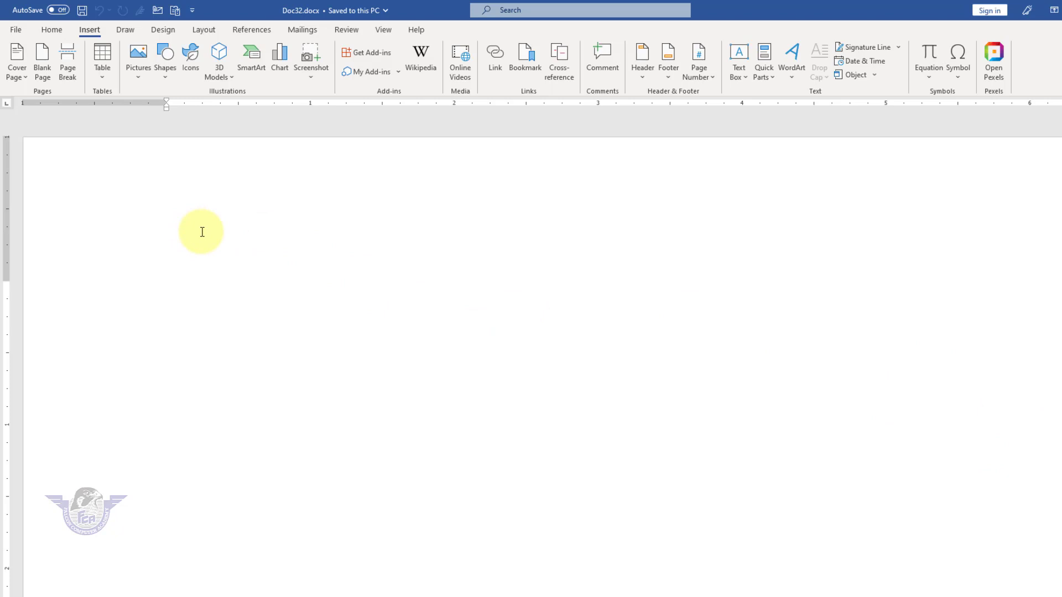
Step: Insert © from code 00A9 and, on the next line, ® from code 00AE using Alt+X
type("00")
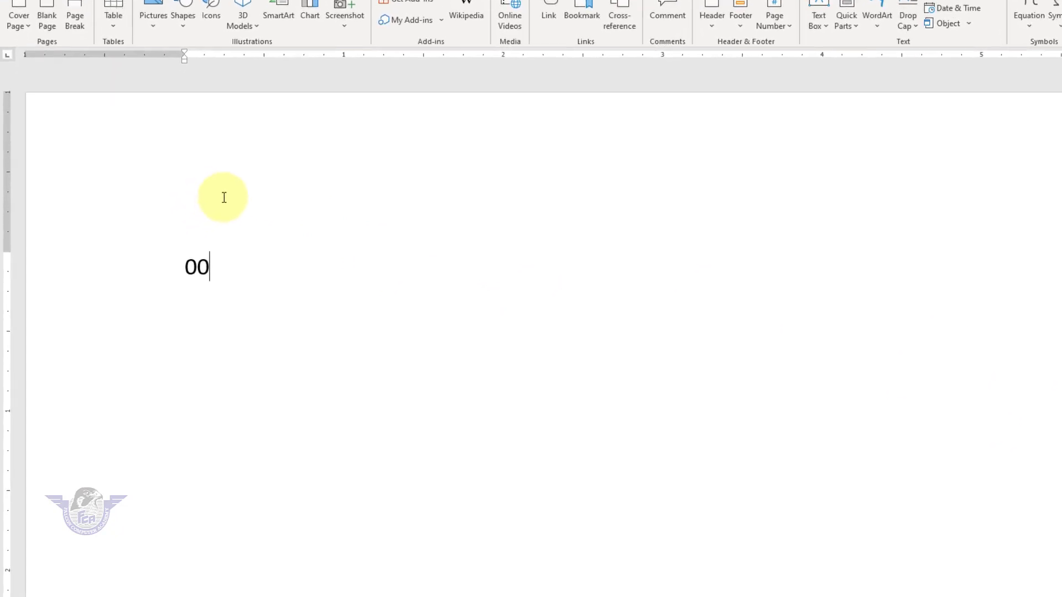
type("A")
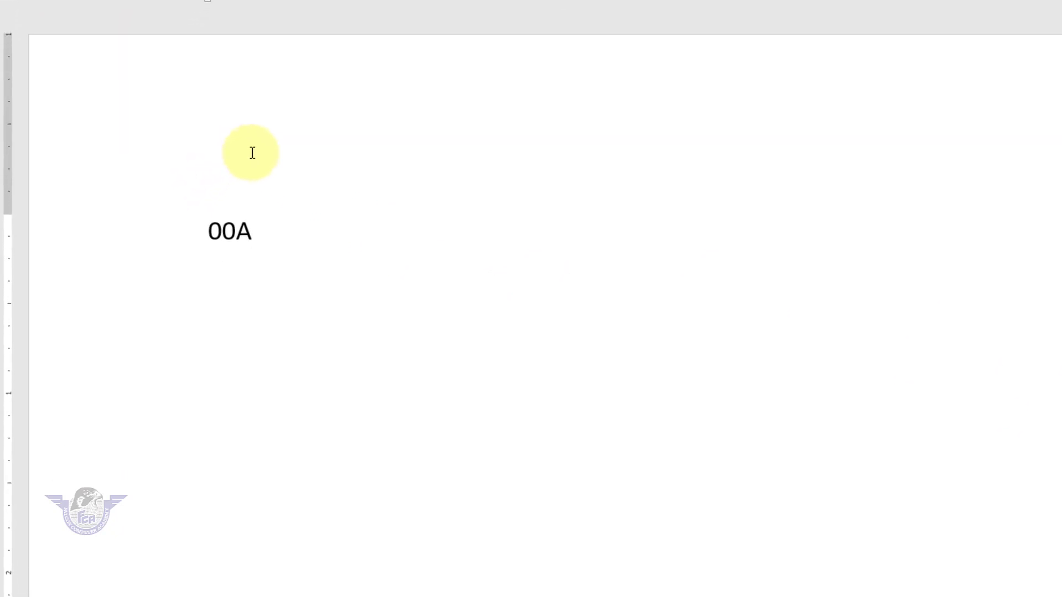
type("9")
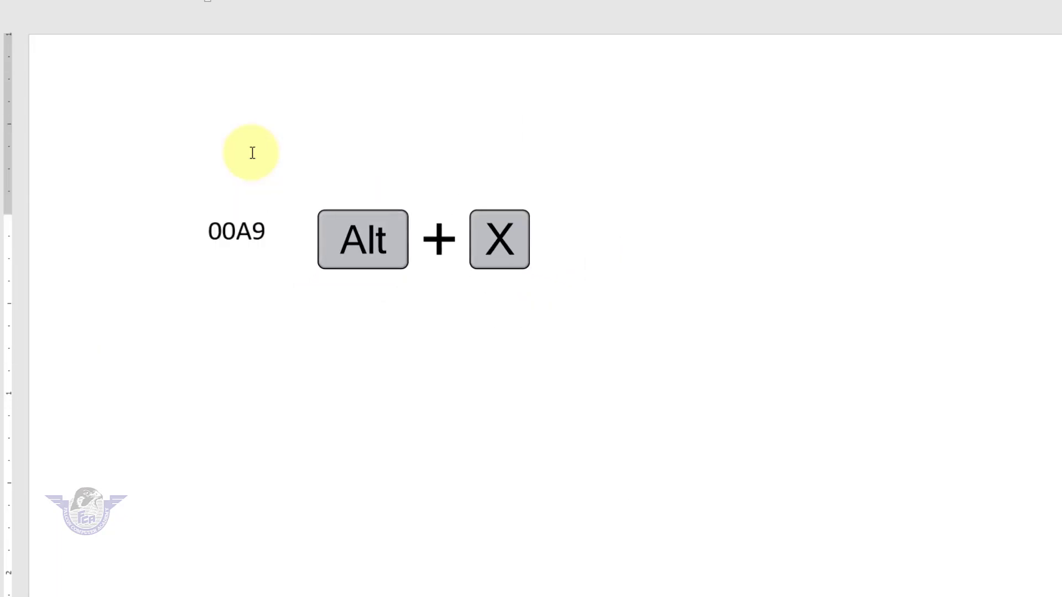
key("alt+x")
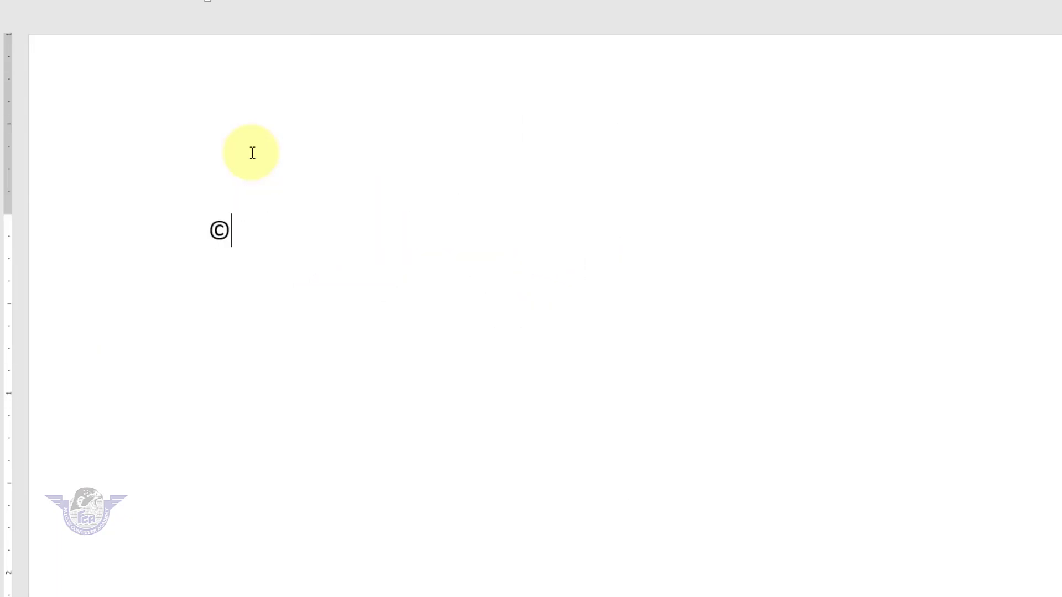
key("Return")
type("0")
type("0A")
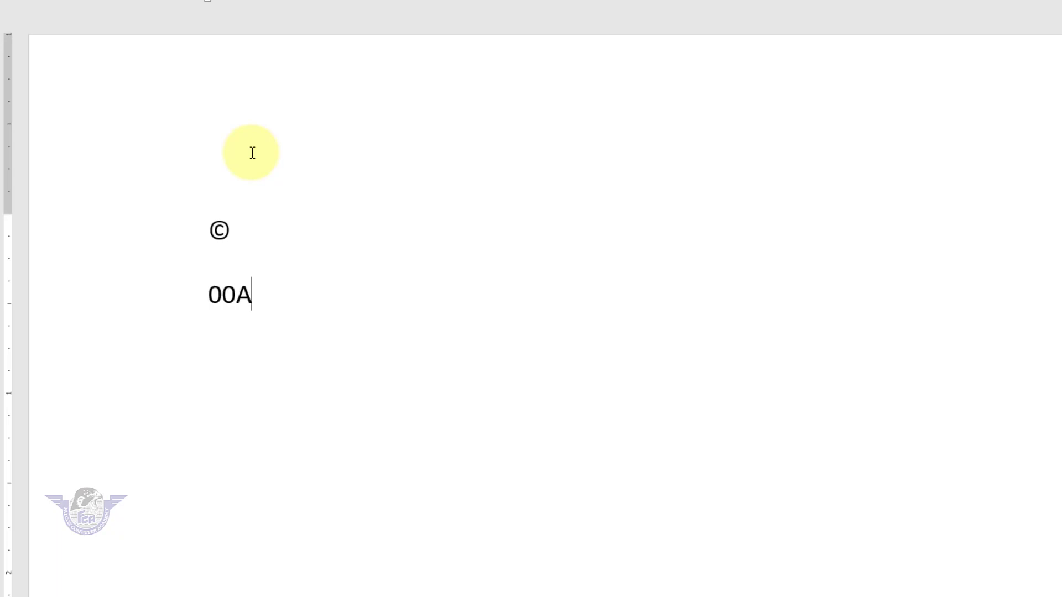
type("E")
key("alt+x")
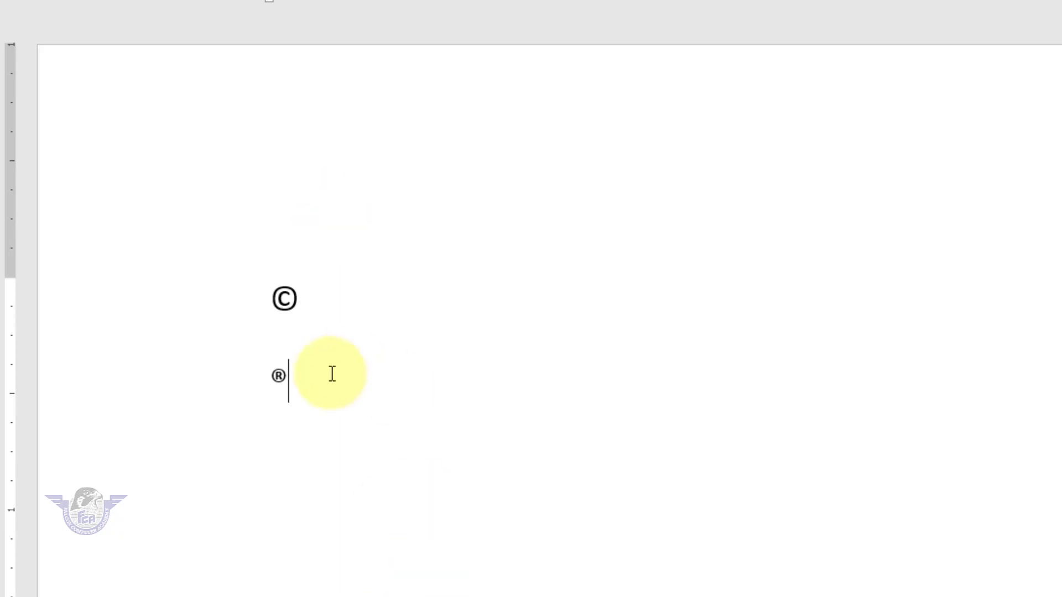
Step: Set the © and ® lines to 48-point font size
left_click_drag(329, 409, 206, 332)
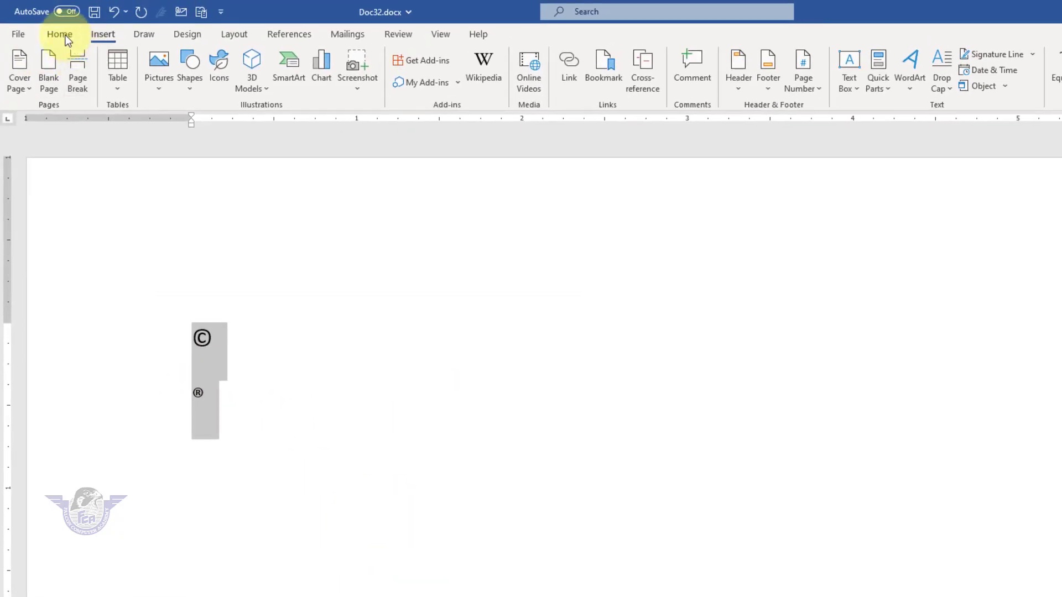
left_click(61, 34)
left_click(220, 62)
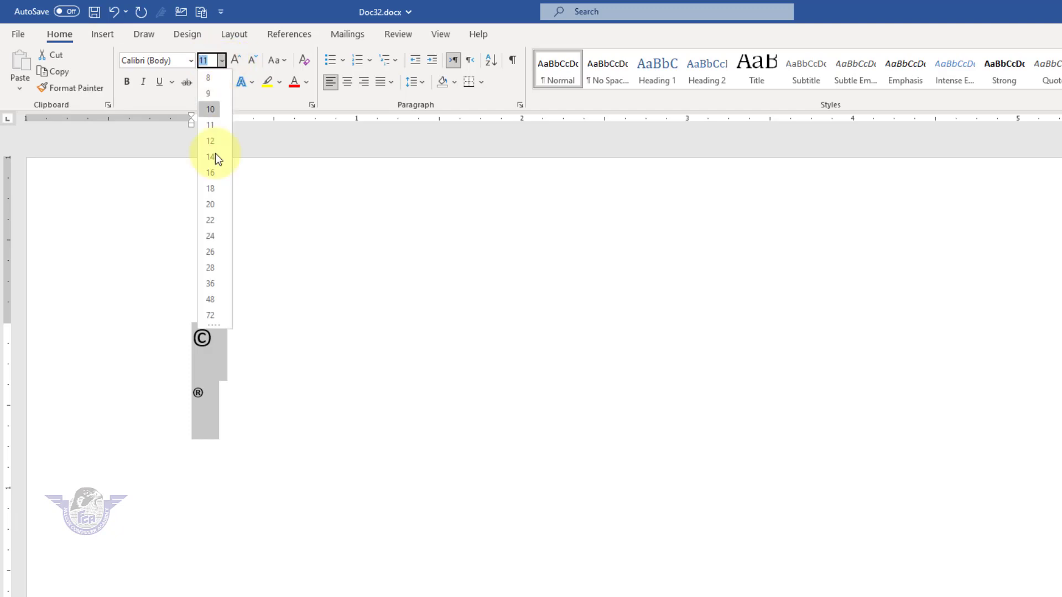
key("Escape")
type("48")
key("Return")
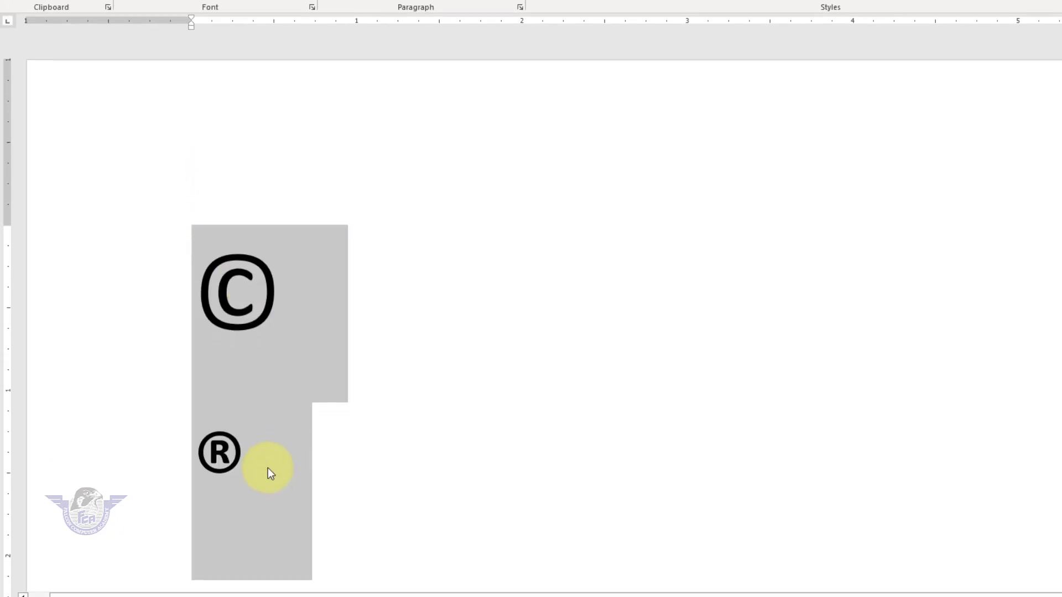
left_click(274, 474)
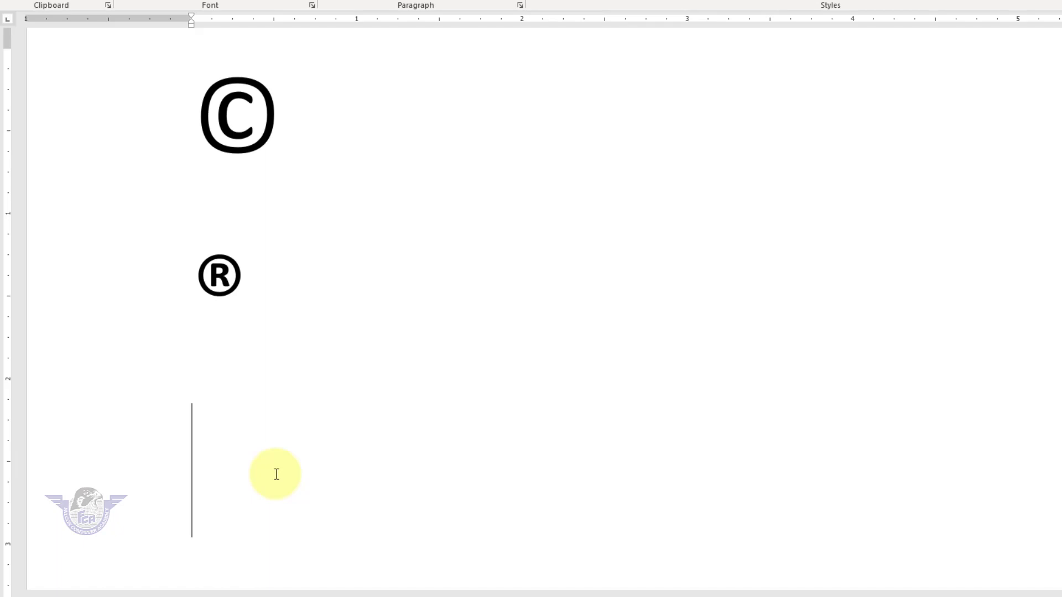
Step: Add @ (code 0040) and the telephone symbol (code 2706), each on its own line
type("00")
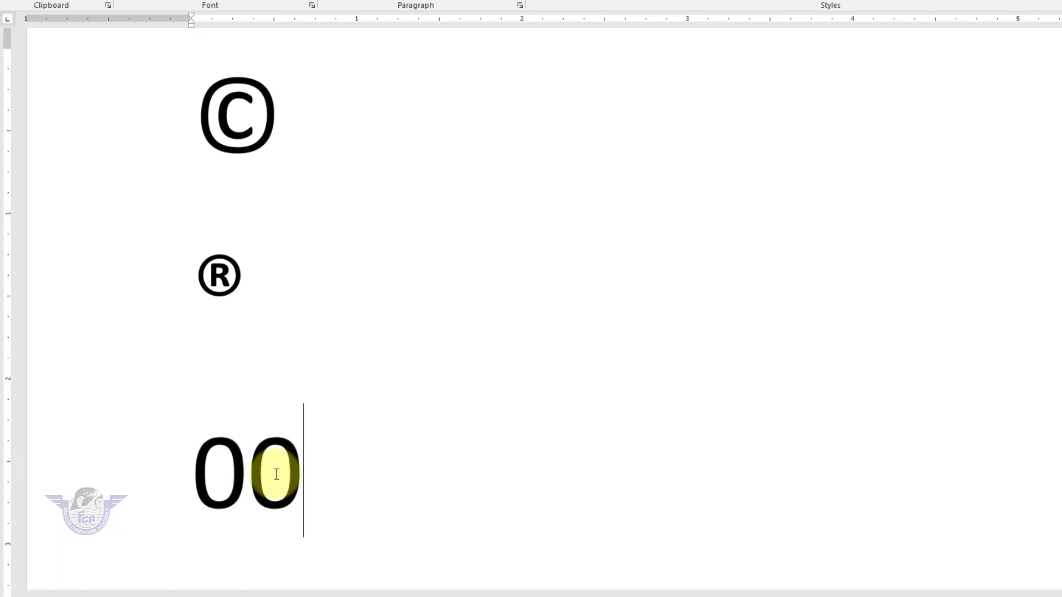
type("40")
key("alt+x")
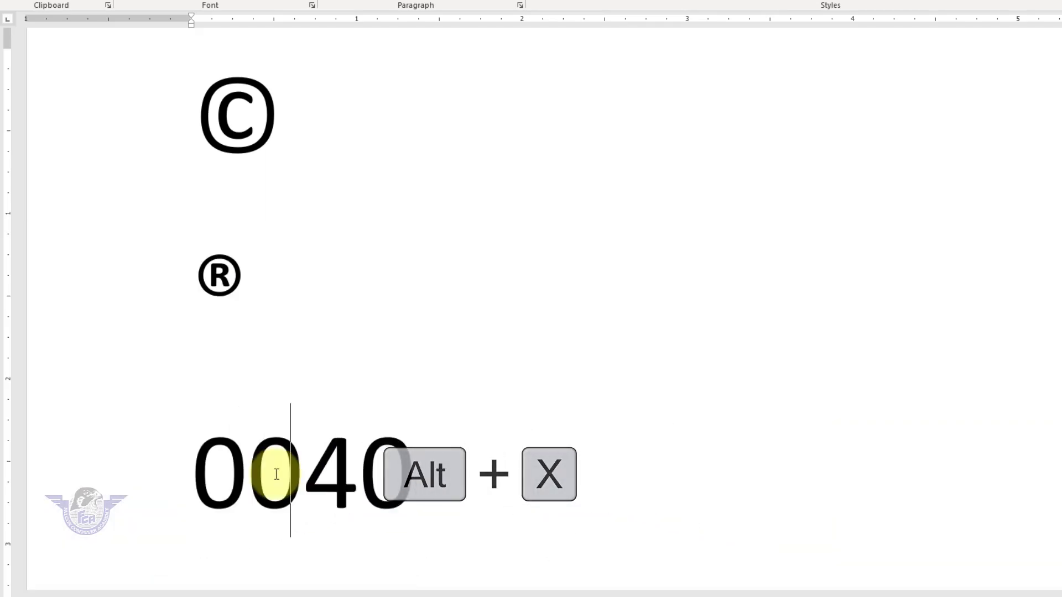
key("alt+x")
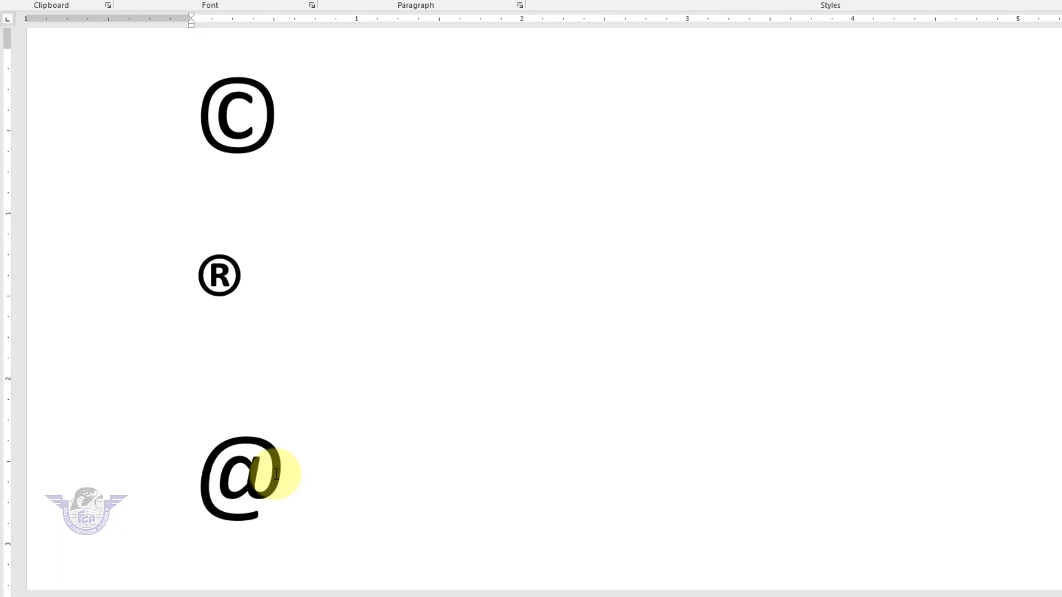
key("Return")
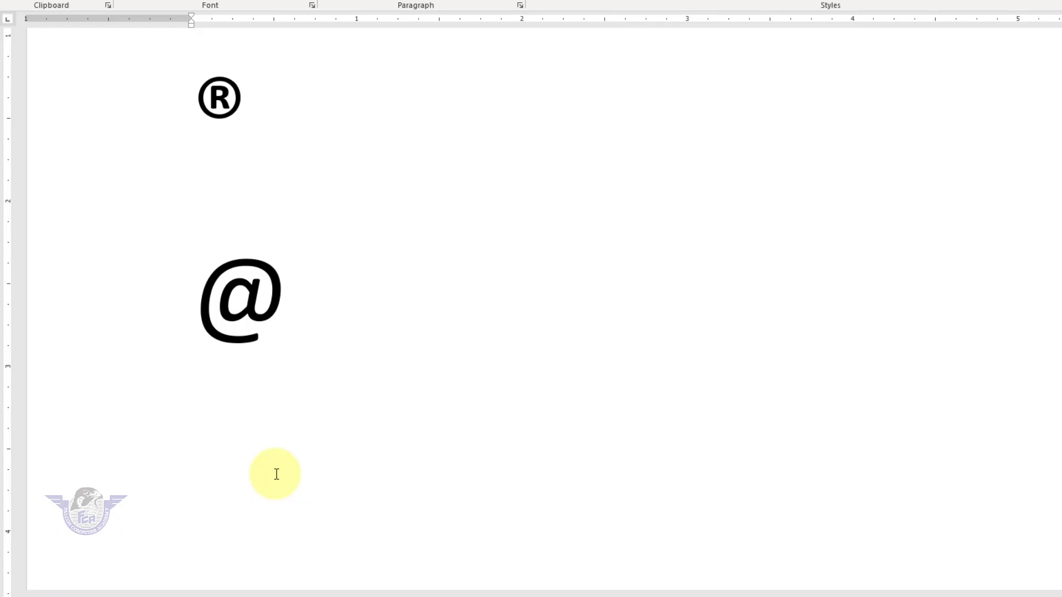
type("27")
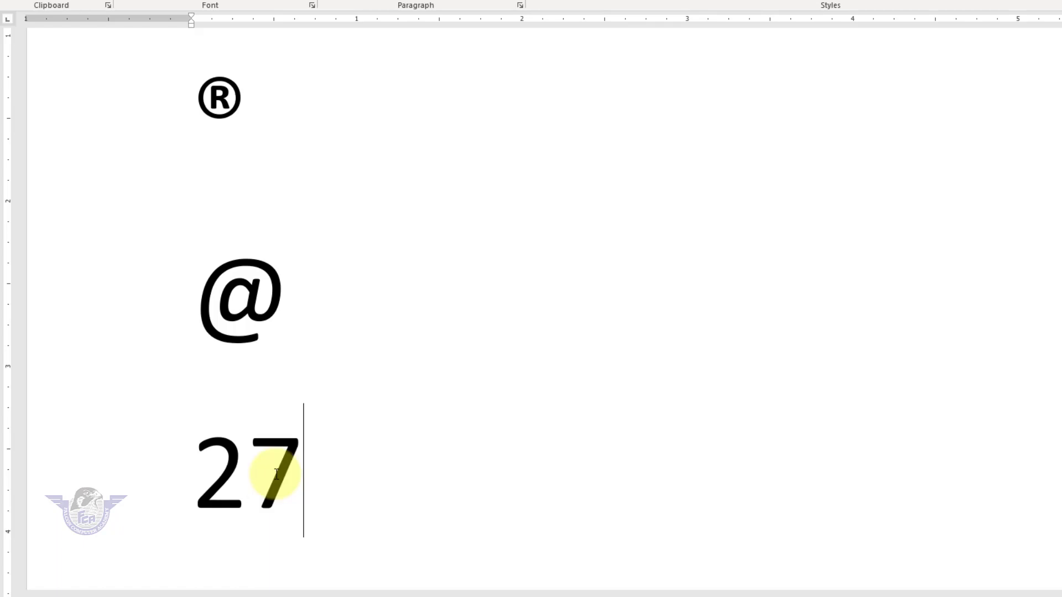
type("06")
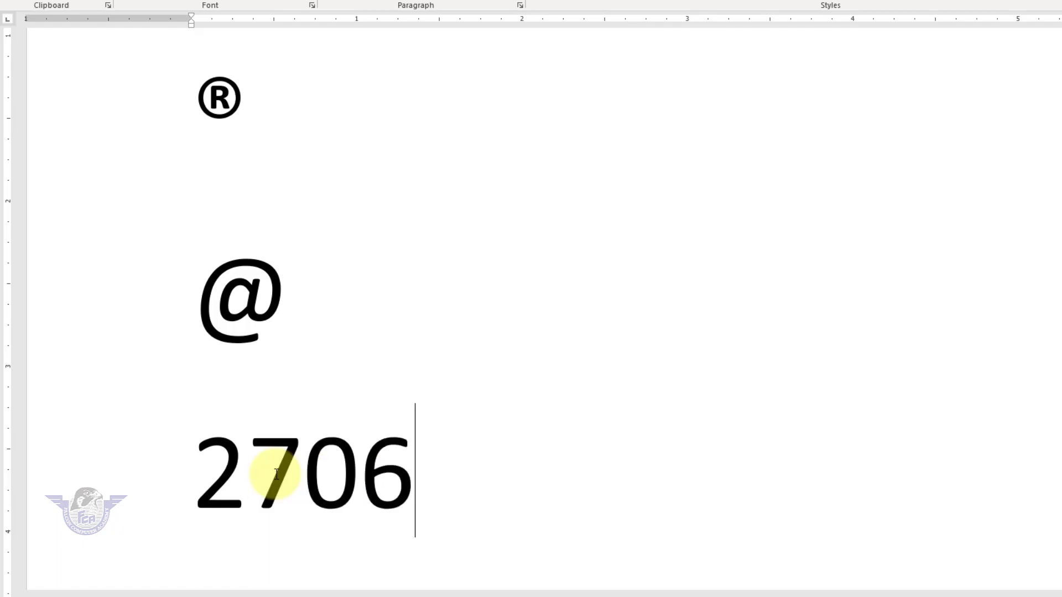
key("alt+x")
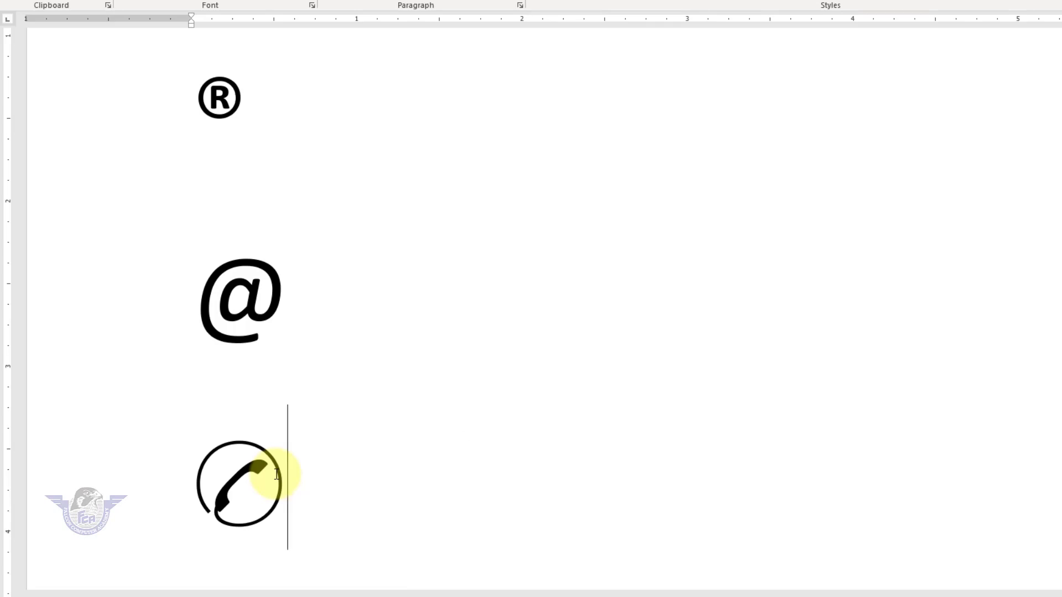
key("Return")
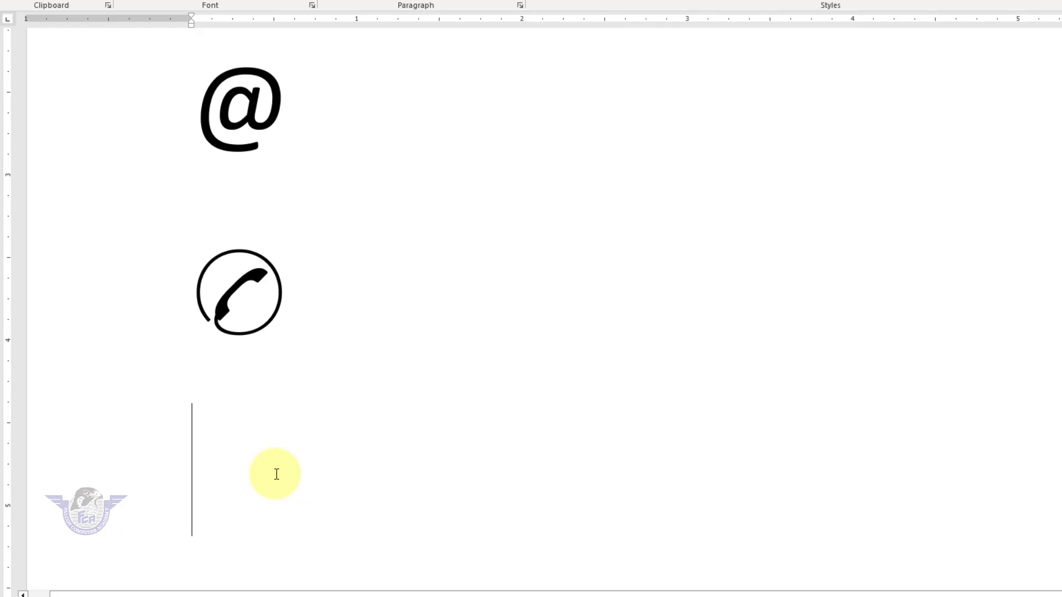
Step: Add a checked ballot box (2611) and a heavy check mark (2714) on separate lines
type("2611")
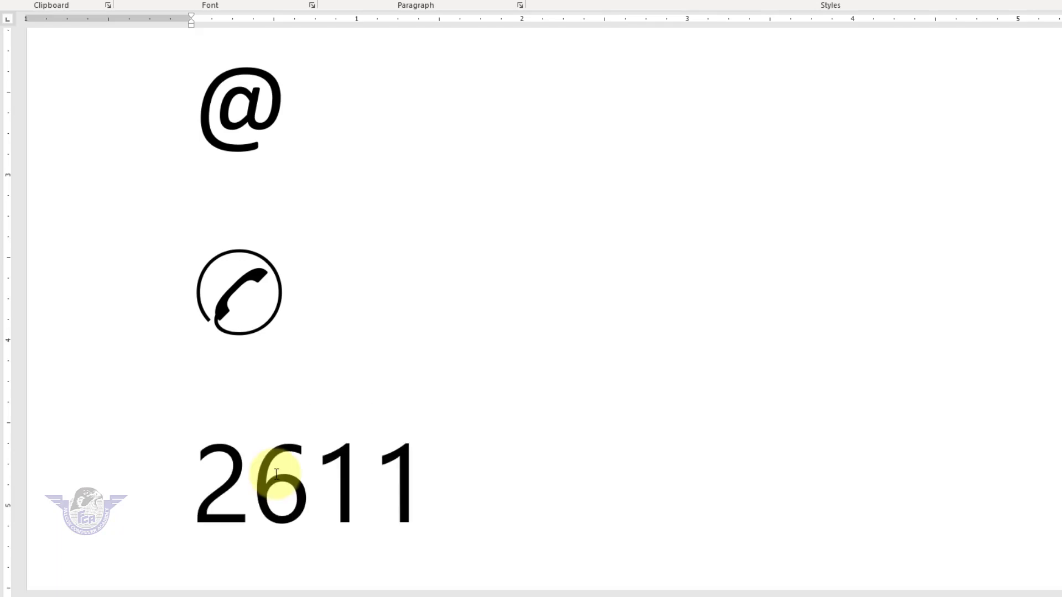
key("alt+x")
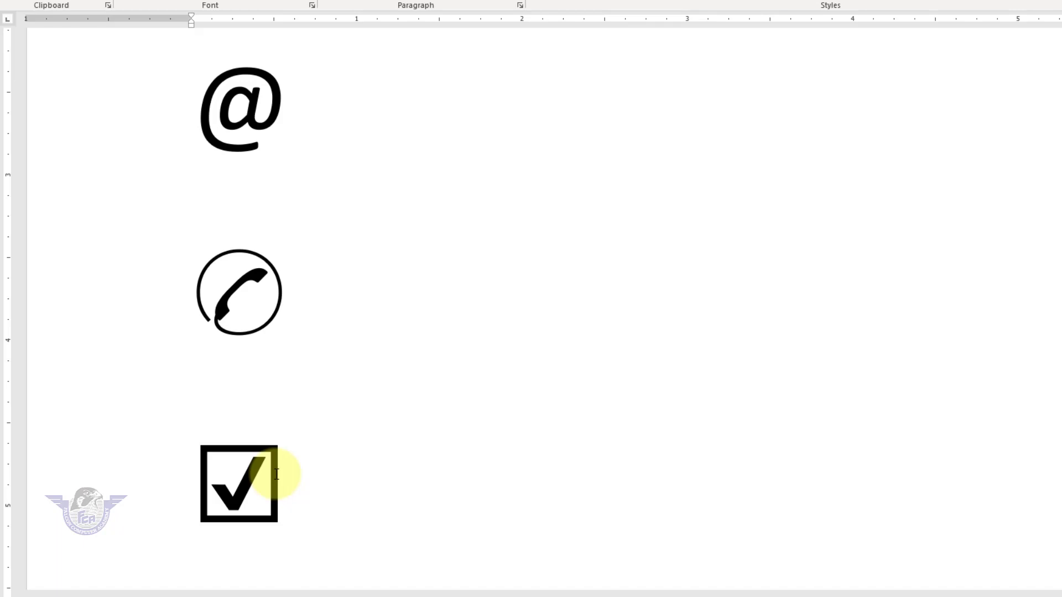
key("Return")
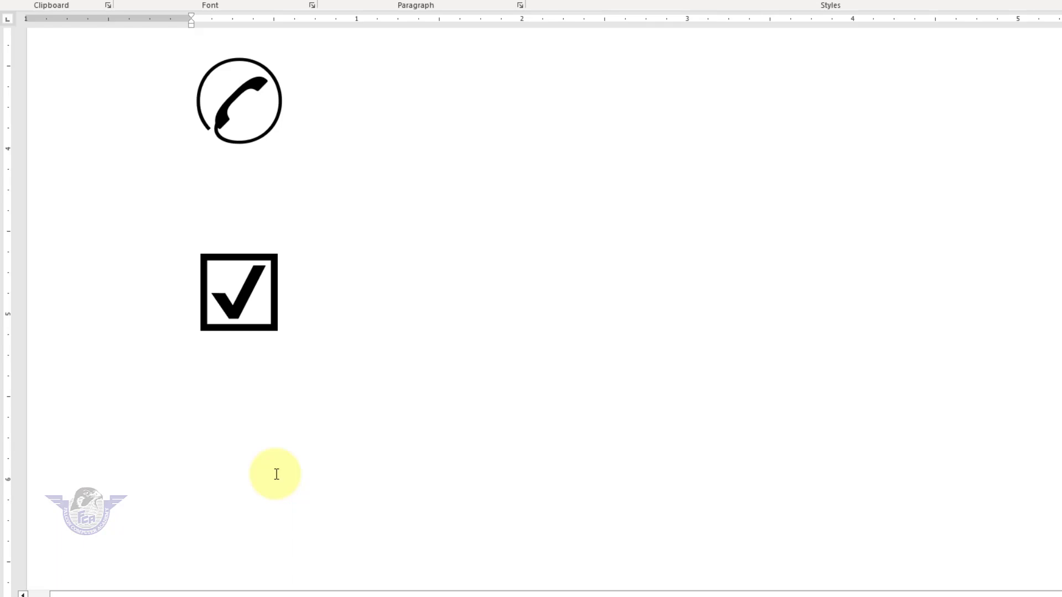
type("27")
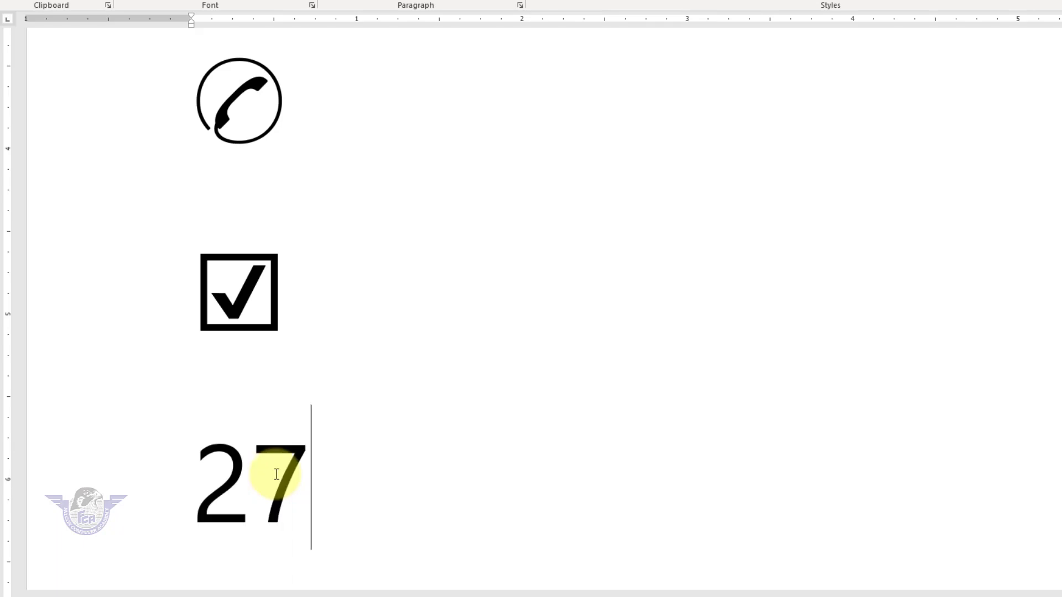
type("14")
key("alt+x")
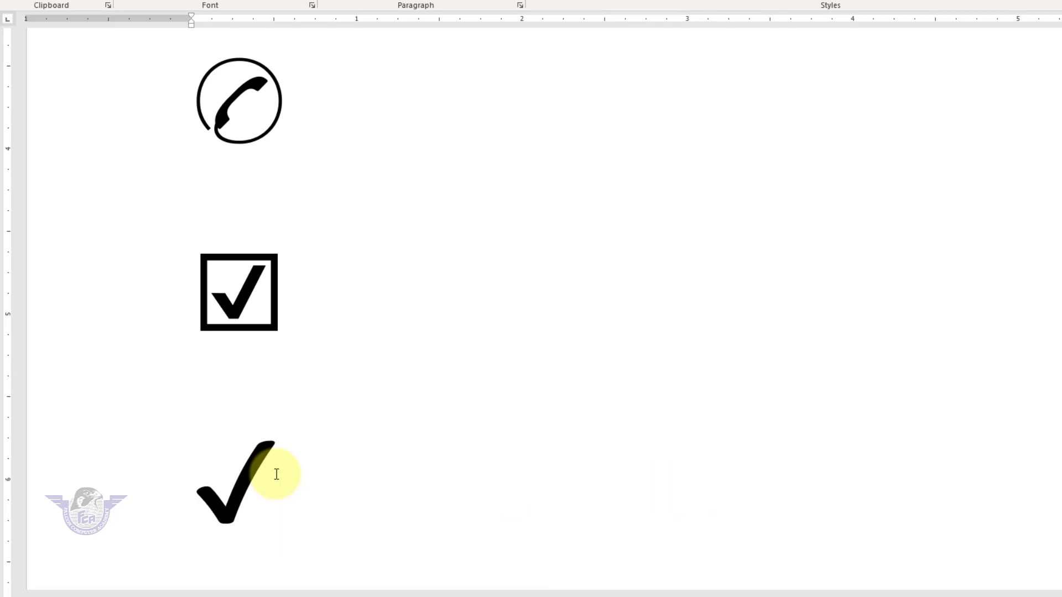
key("Return")
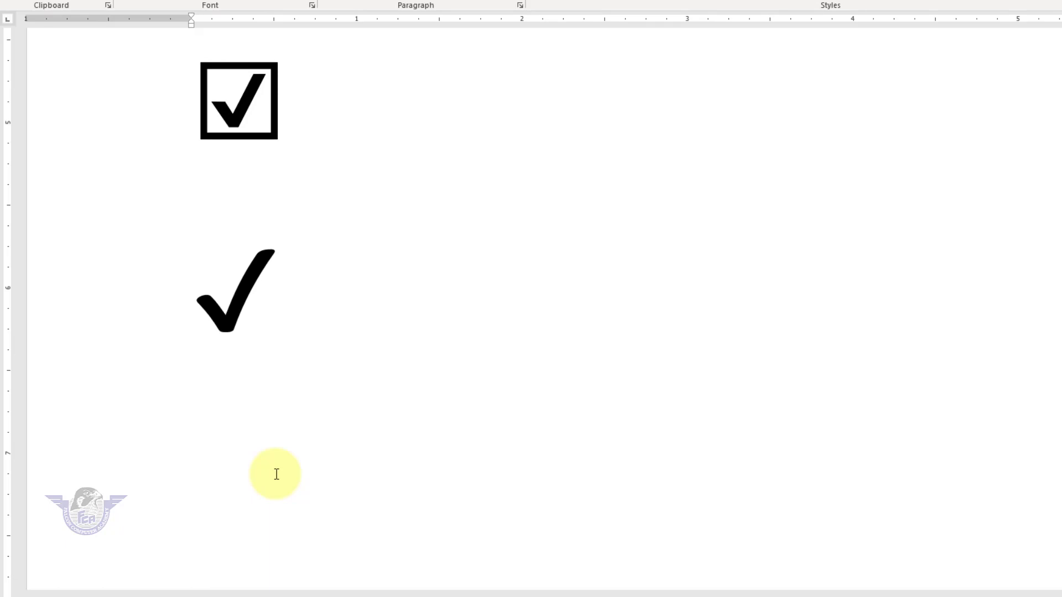
Step: Add a ballot box with X (2612) and a heavy X mark (2716) on separate lines
type("26")
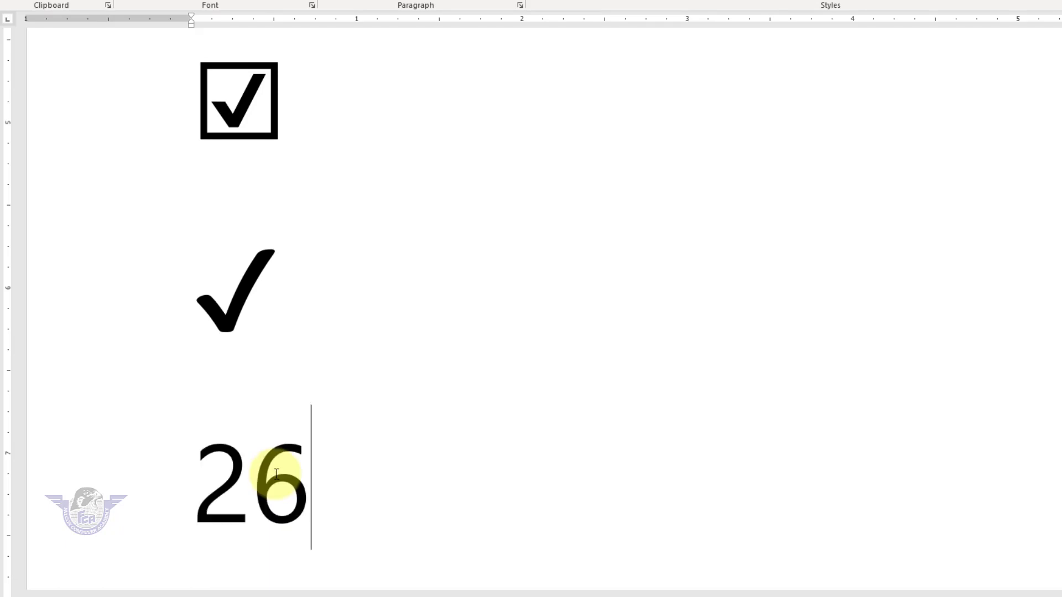
type("12")
key("alt+x")
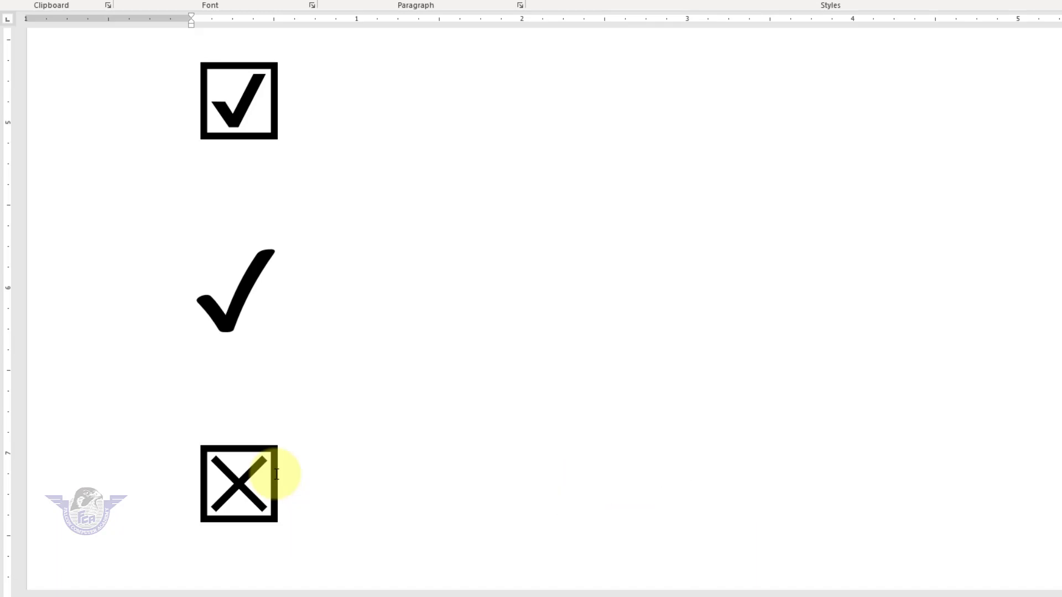
key("Return")
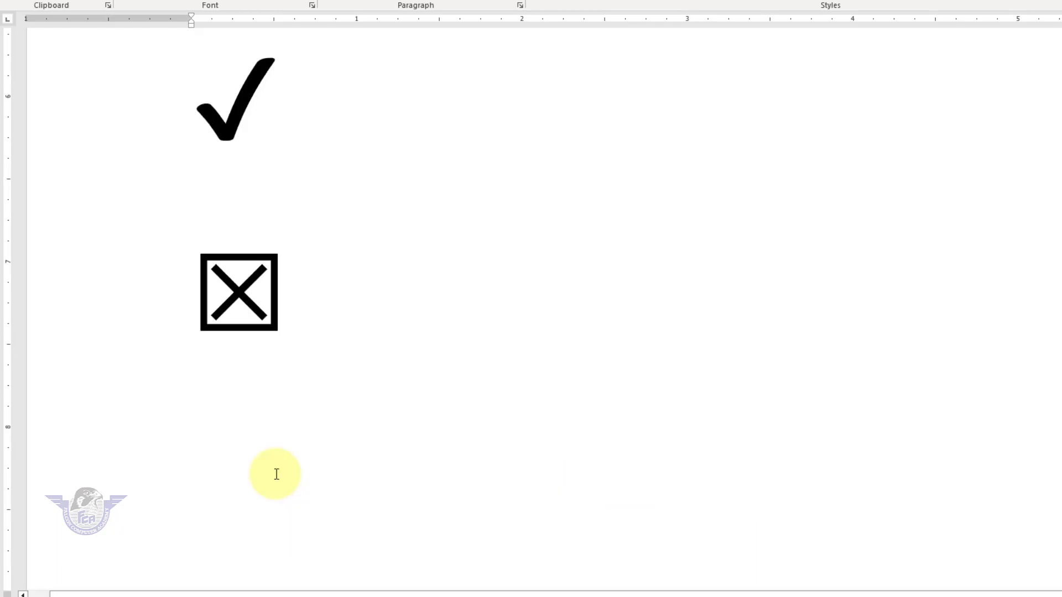
type("2")
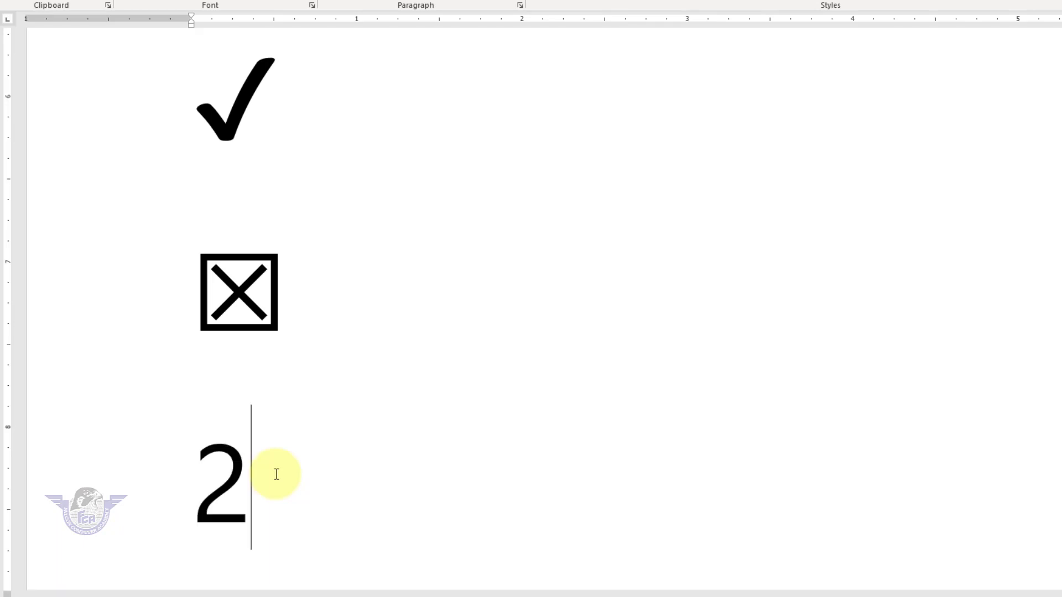
type("716")
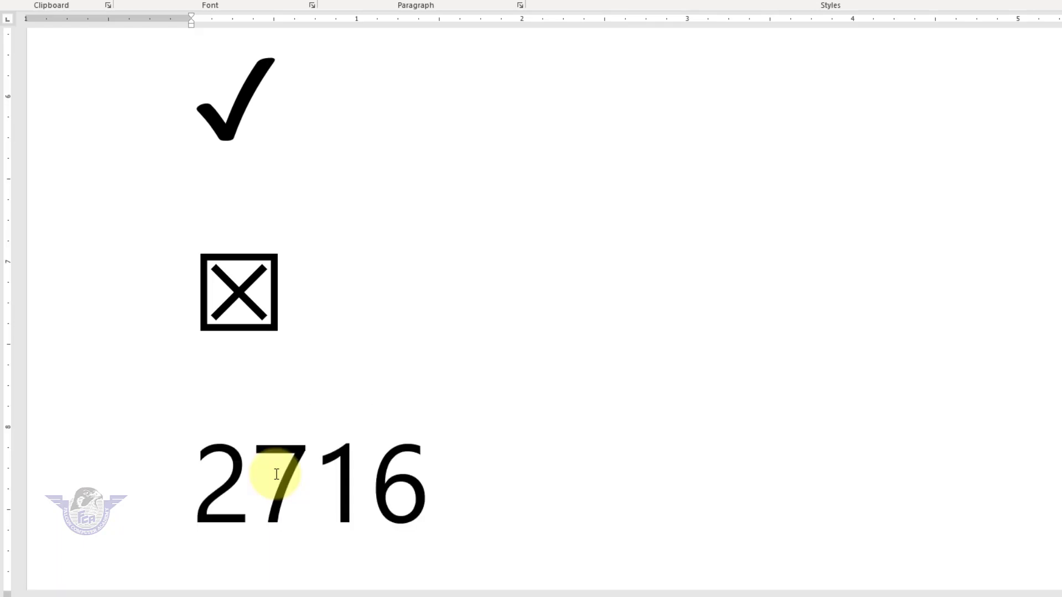
key("alt+x")
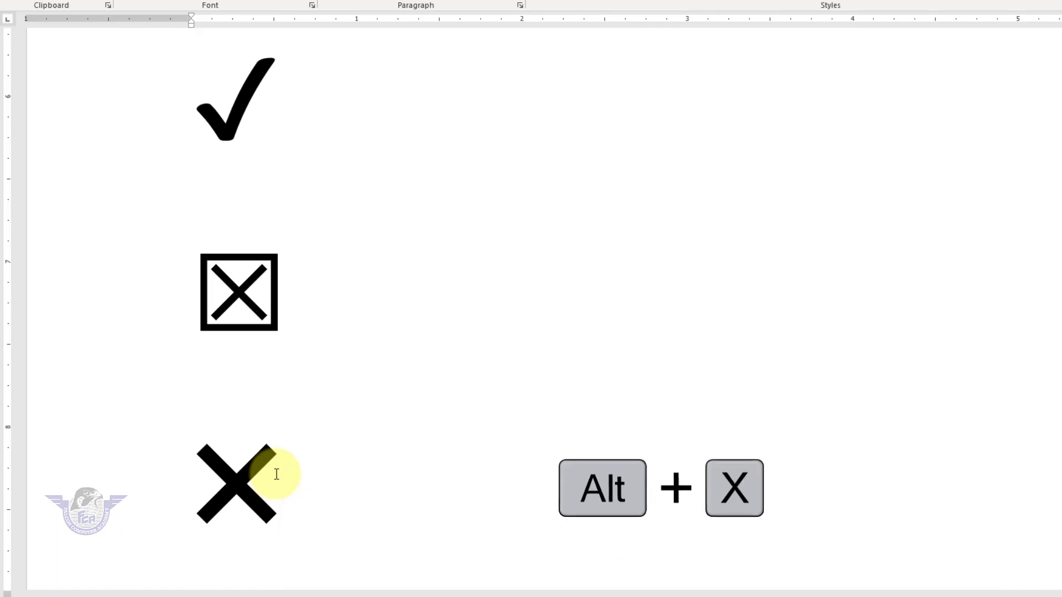
key("Return")
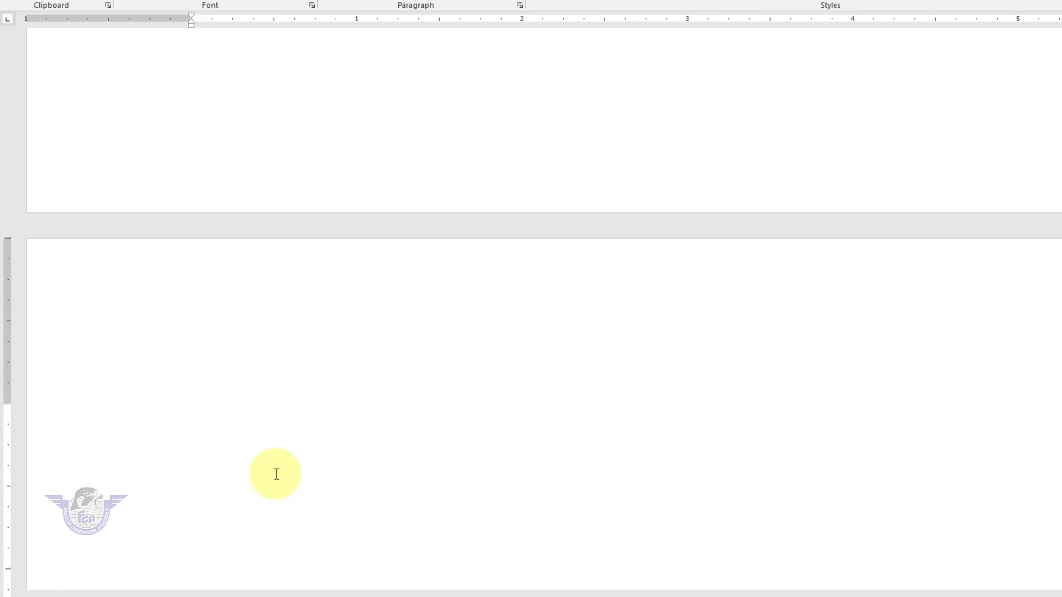
Step: Enter an outlined star (code 2730) and, below it, a black heart (code 2665)
type("2730")
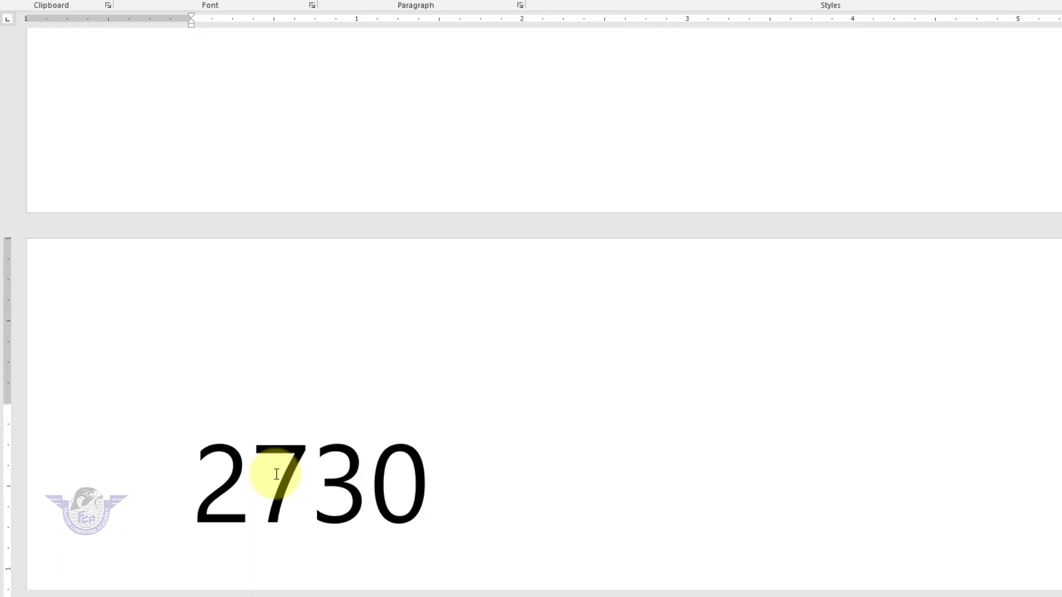
key("alt+x")
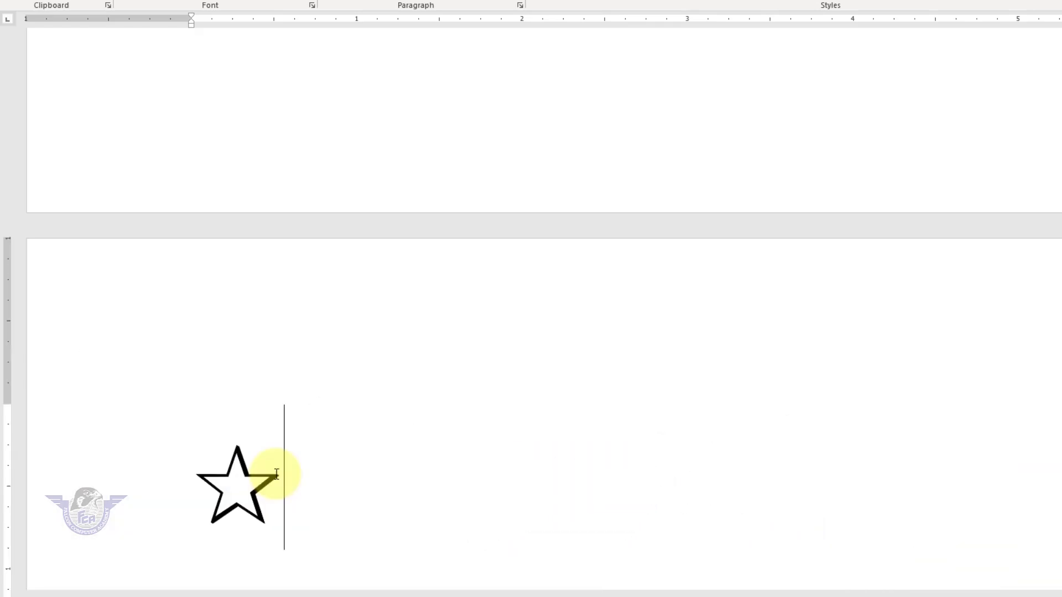
key("Return")
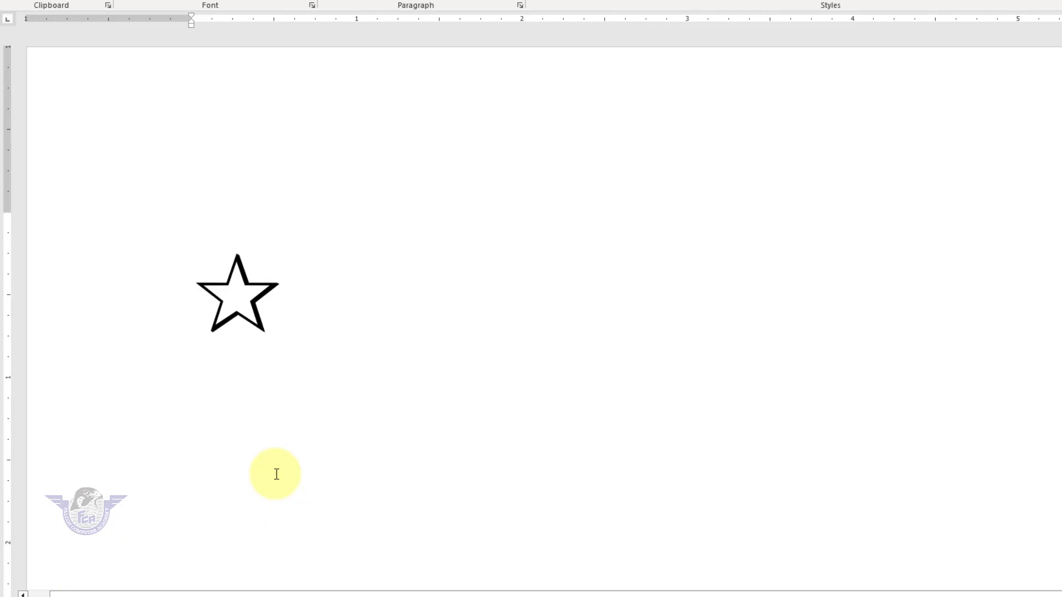
type("2")
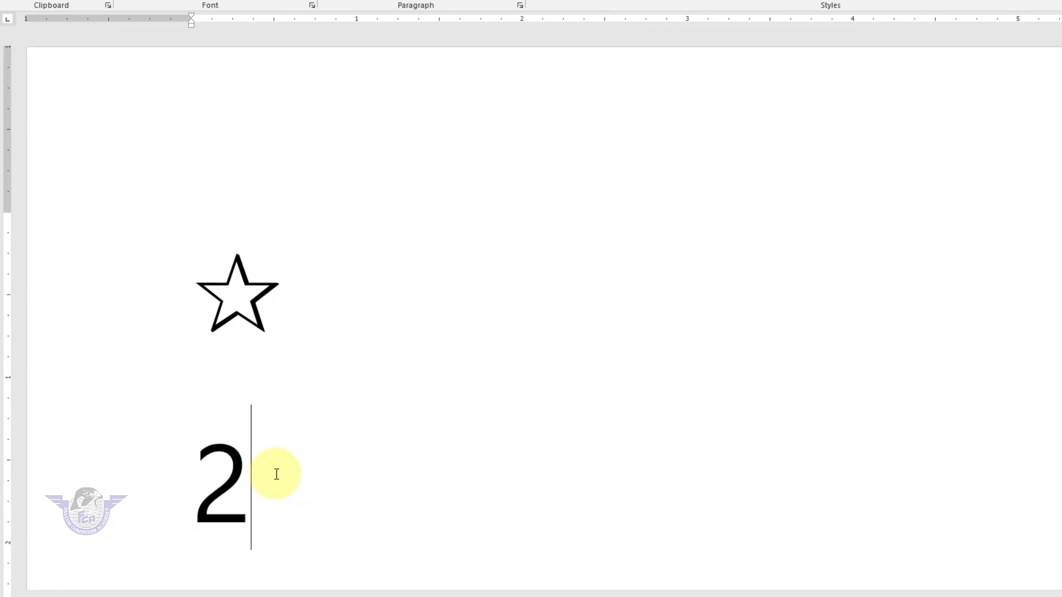
type("665")
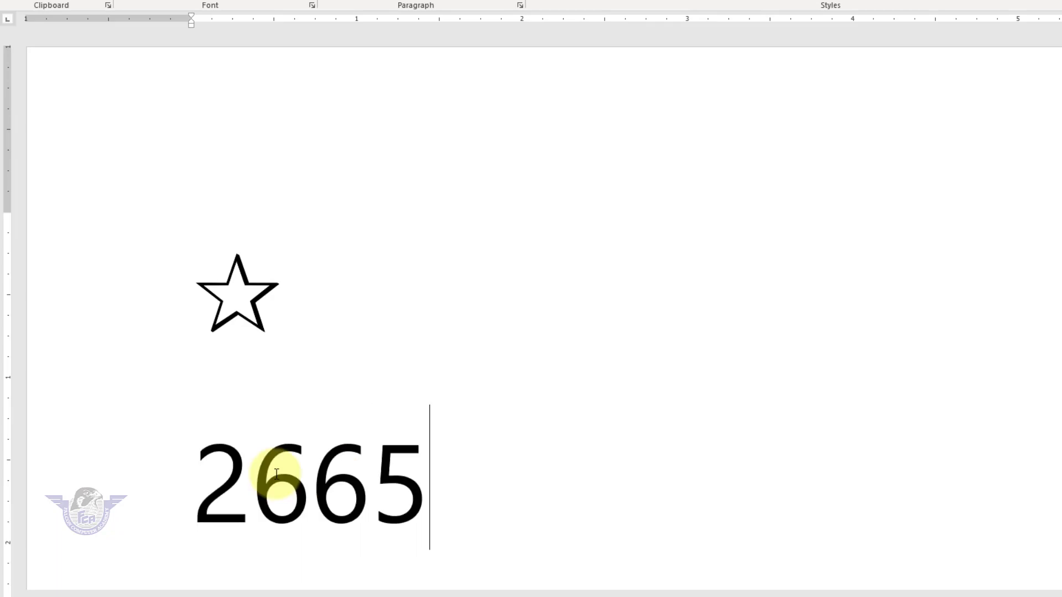
key("alt+x")
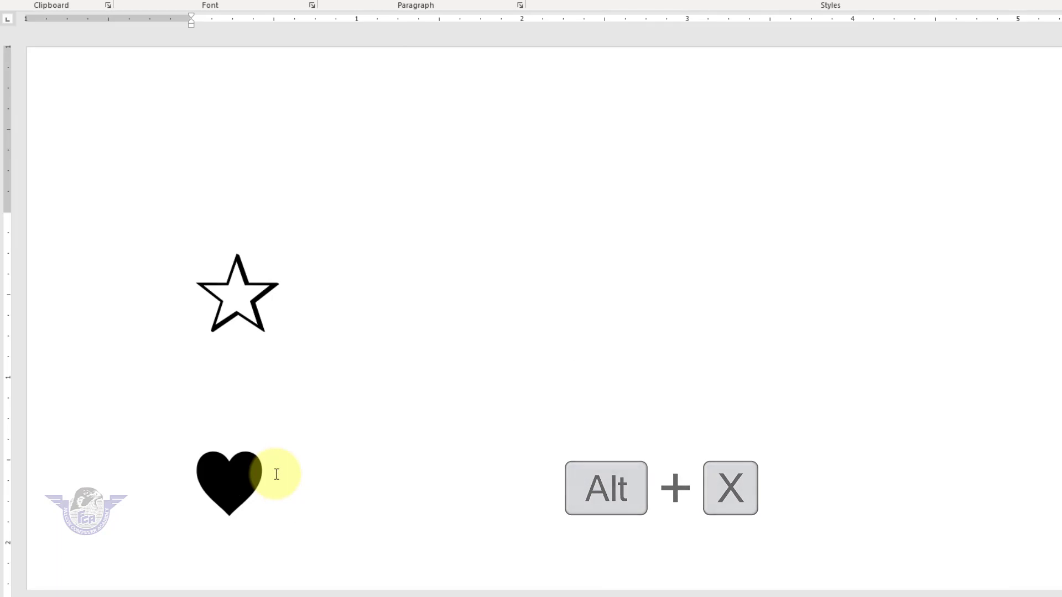
Step: Zoom out with Ctrl+scroll so both pages of symbols show side by side
scroll(397, 370, "down", 1)
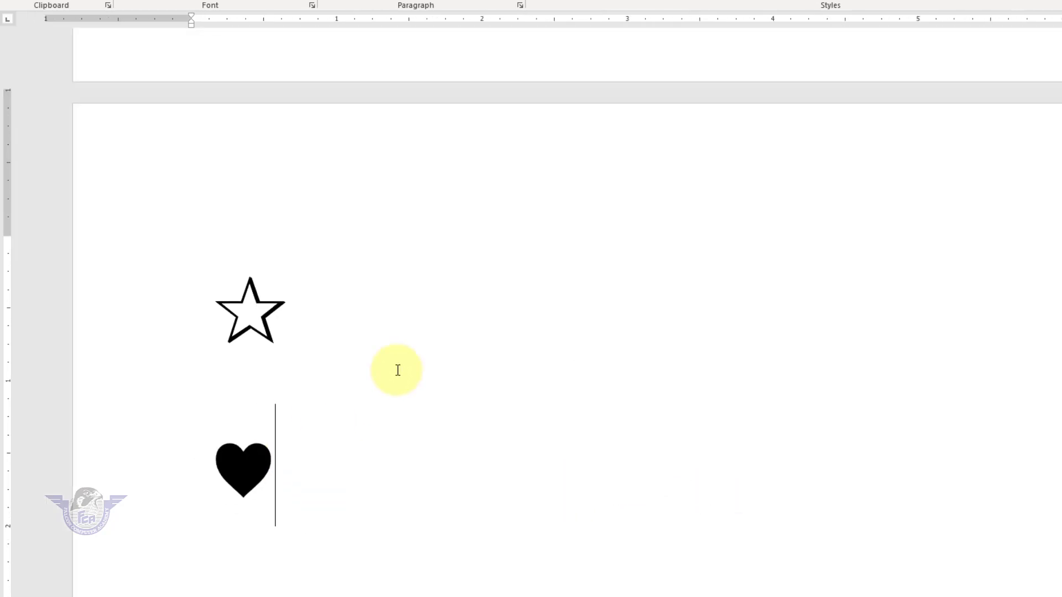
scroll(398, 370, "down", 2)
scroll(396, 372, "down", 3)
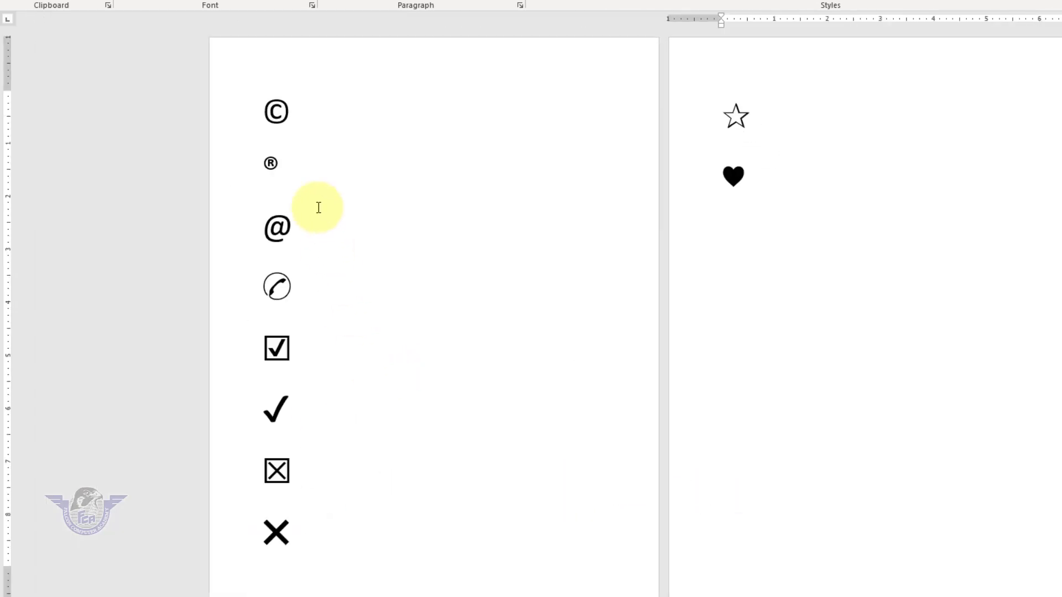